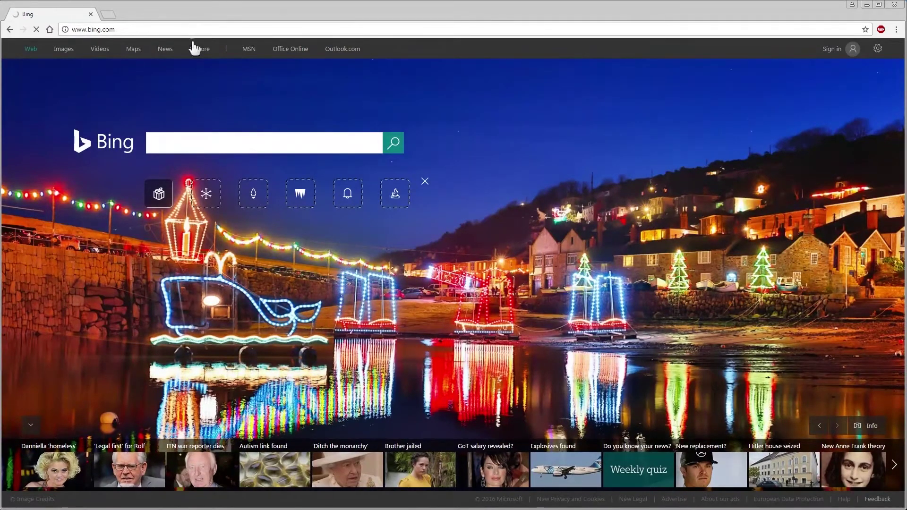
Search the web for "gmsf" and open the GMSF Consultation Portal through the GMCA Greater Manchester Spatial Framework page.
{"action": "type", "text": "gmsf"}
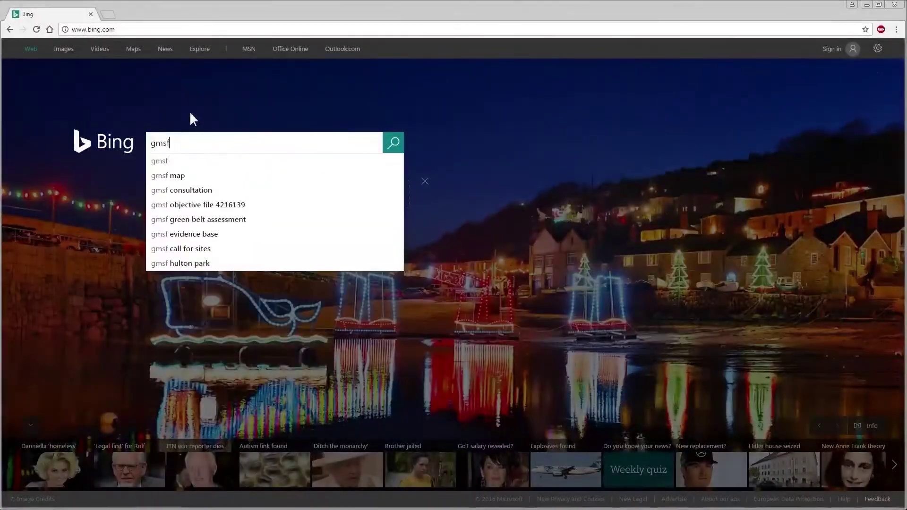
{"action": "key", "text": "Return"}
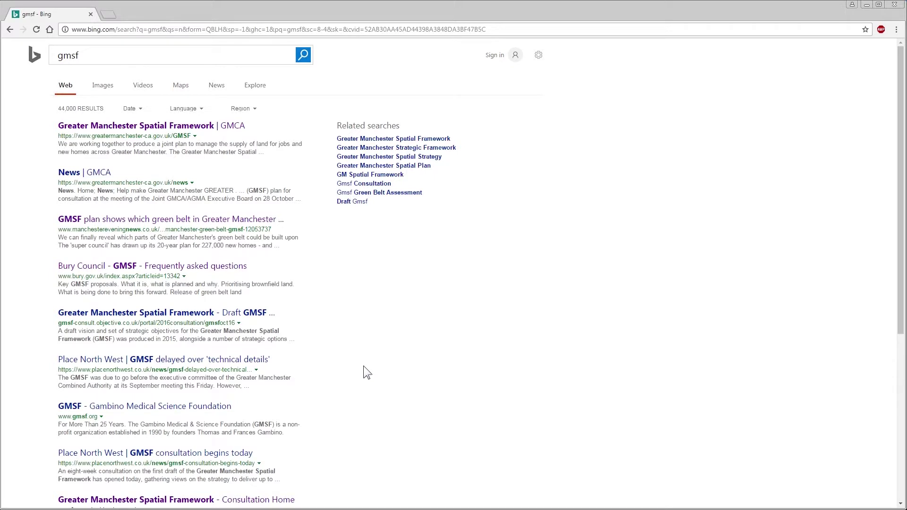
{"action": "left_click", "coordinate": [208, 131]}
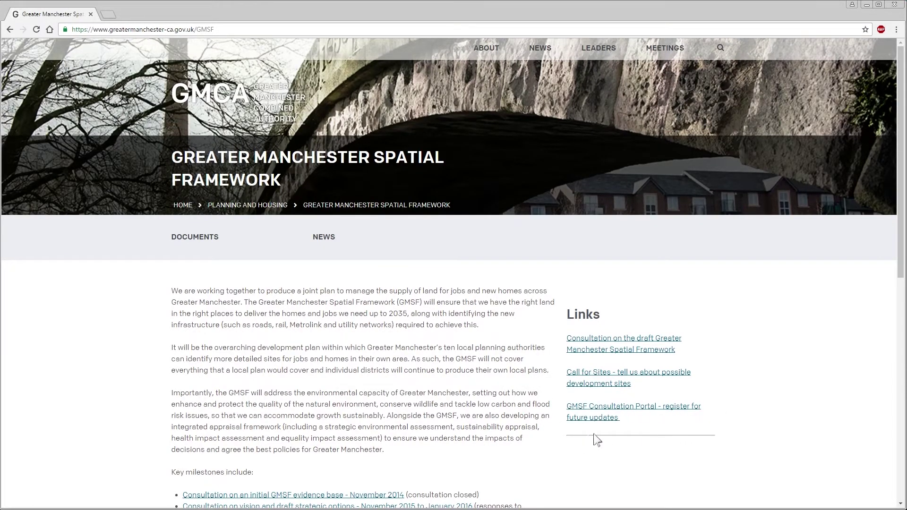
{"action": "left_click", "coordinate": [641, 409]}
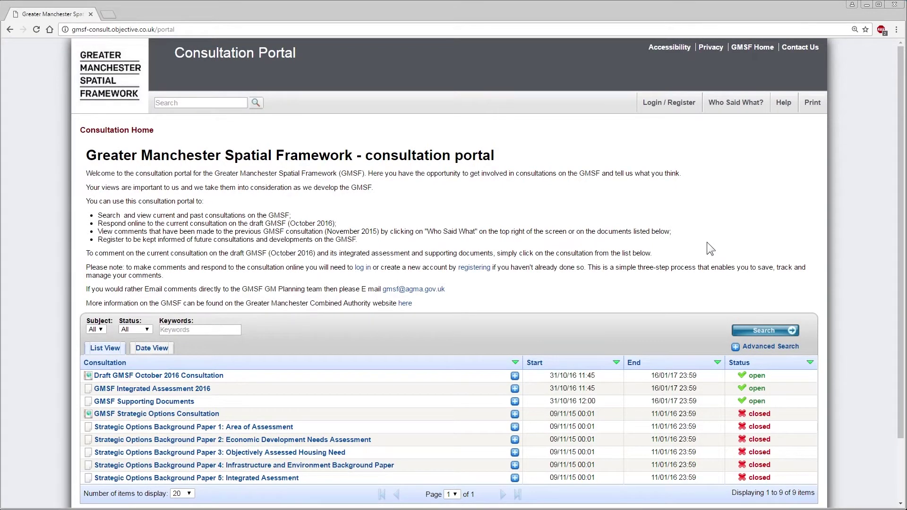
Start a new account registration on the consultation portal as a Consultee.
{"action": "left_click", "coordinate": [670, 109]}
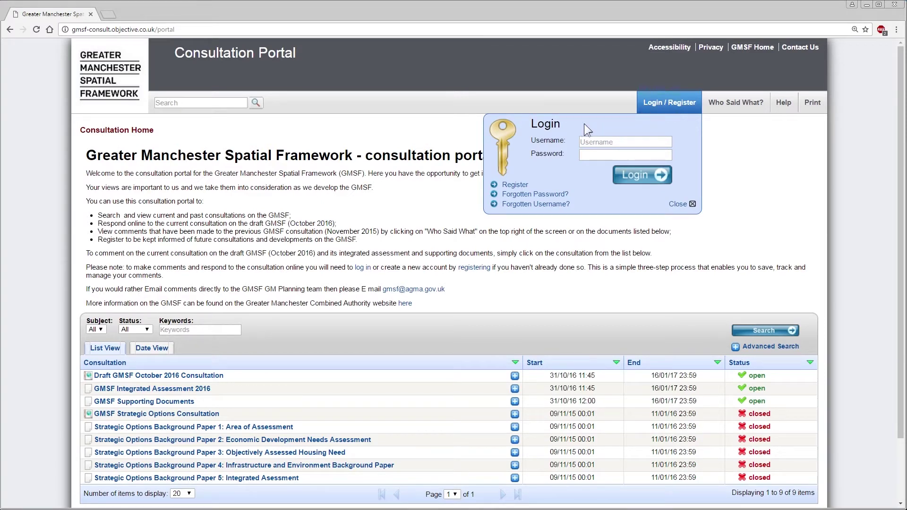
{"action": "left_click", "coordinate": [515, 185]}
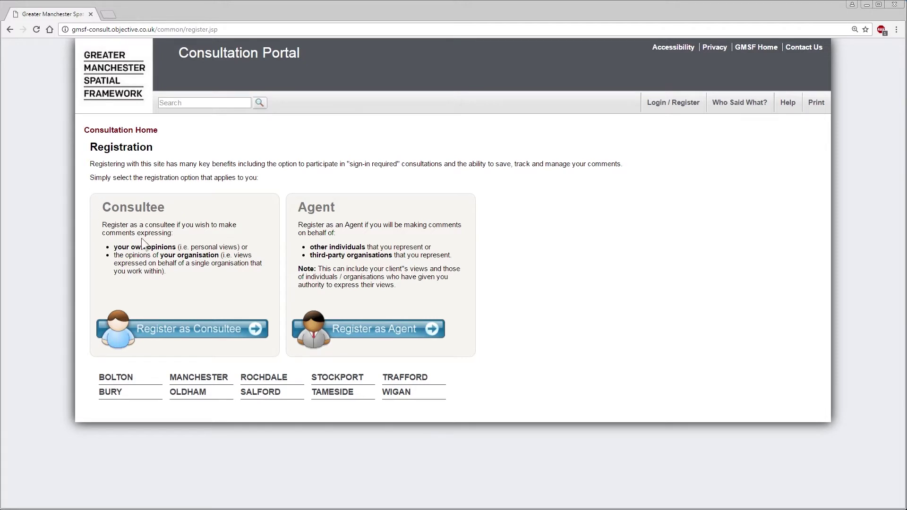
{"action": "left_click", "coordinate": [191, 336]}
Fill in the consultee's title, given and family name, e-mail address, username and account password on the registration form.
{"action": "left_click", "coordinate": [289, 209]}
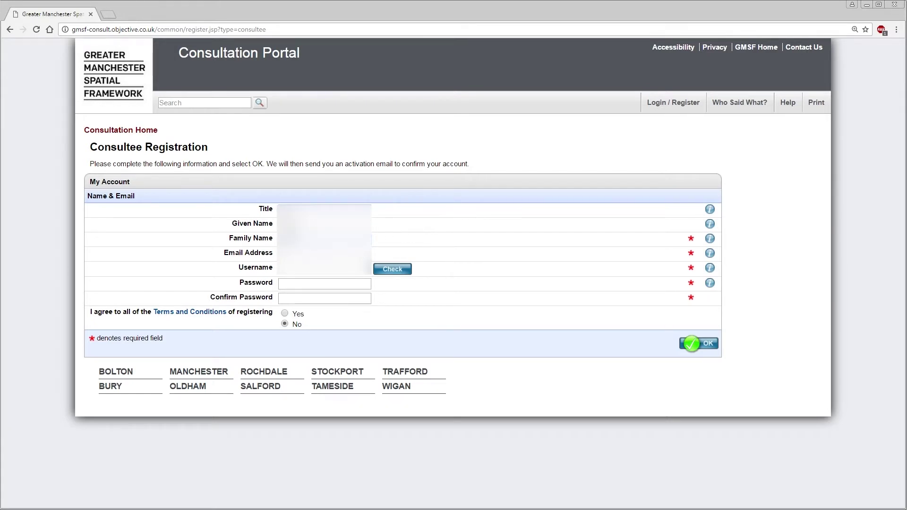
{"action": "key", "text": "Tab"}
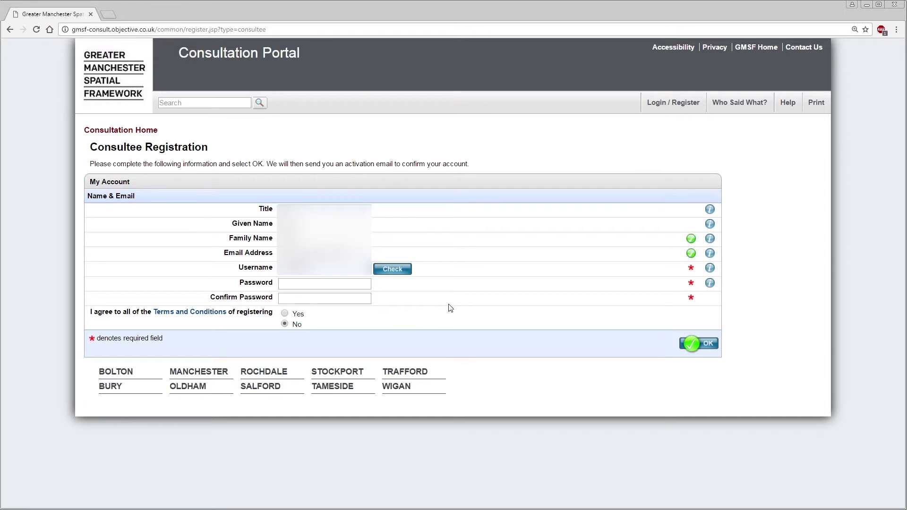
{"action": "left_click", "coordinate": [301, 284]}
{"action": "type", "text": "•••"}
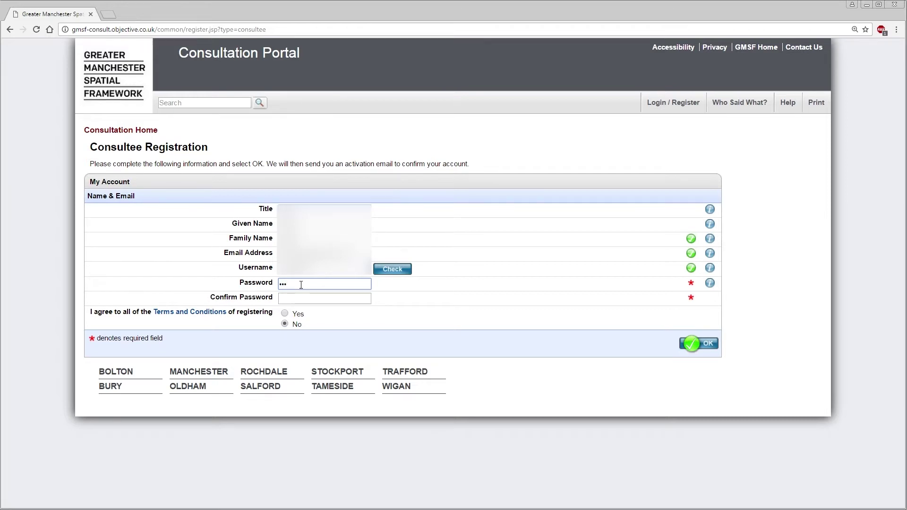
{"action": "type", "text": "•••••••••"}
Re-enter the account password as confirmation and agree to the Terms and Conditions of registering.
{"action": "left_click", "coordinate": [300, 297]}
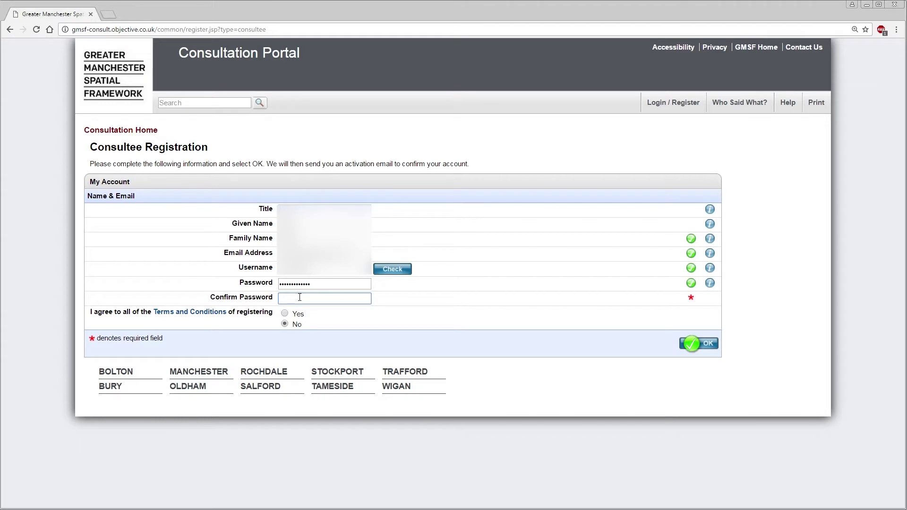
{"action": "type", "text": "•••••••••"}
{"action": "type", "text": "•••"}
{"action": "left_click", "coordinate": [284, 315]}
{"action": "left_click", "coordinate": [319, 300]}
{"action": "double_click", "coordinate": [319, 300]}
{"action": "type", "text": "••••••"}
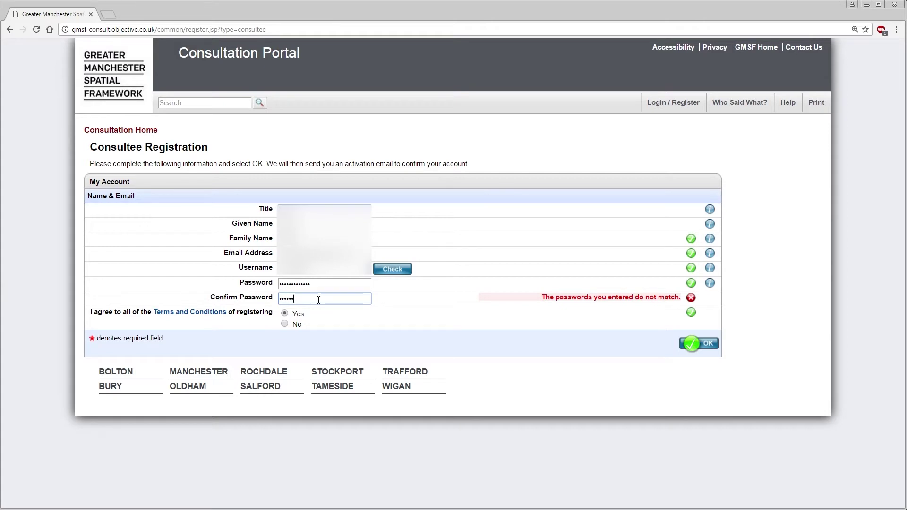
{"action": "type", "text": "••••"}
{"action": "key", "text": "BackSpace"}
{"action": "left_click", "coordinate": [285, 314]}
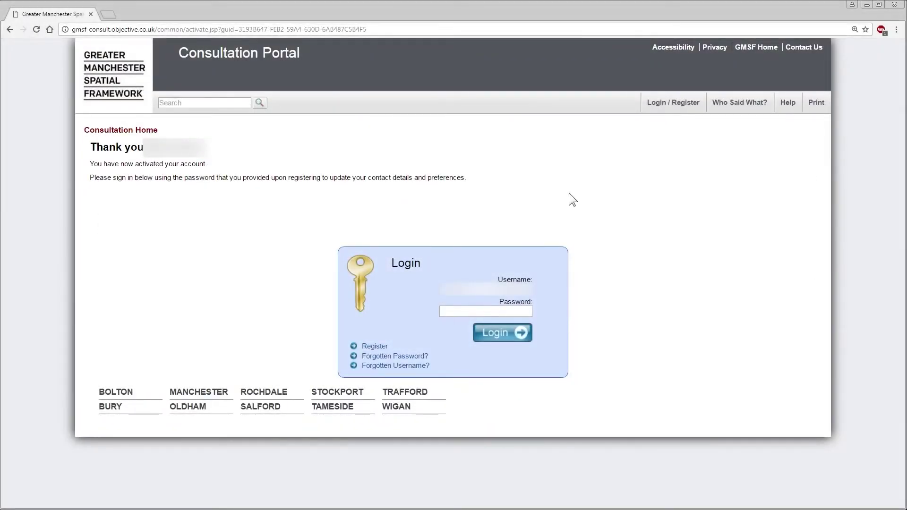
Log in to the activated consultation portal account with the account password.
{"action": "left_click", "coordinate": [458, 310]}
{"action": "type", "text": "••••••••••"}
{"action": "left_click", "coordinate": [514, 338]}
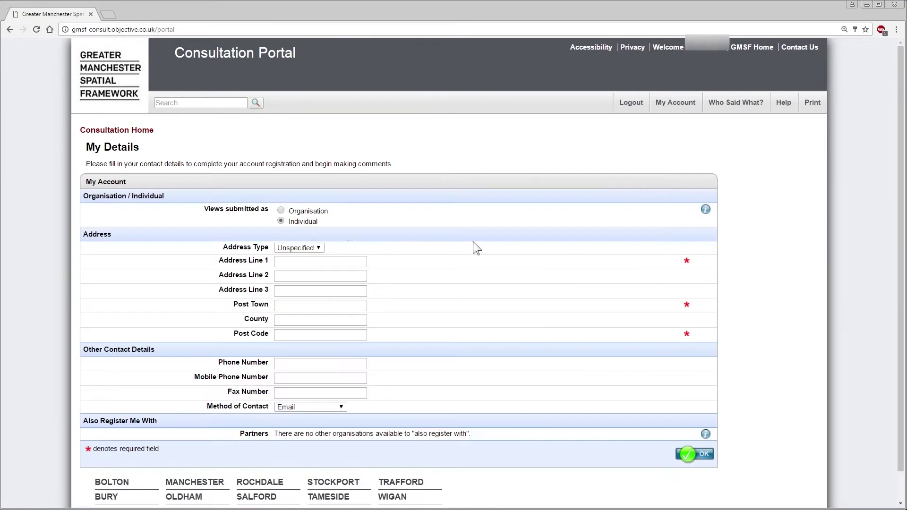
Set the address type to Home and fill in the address lines, post town and post code.
{"action": "left_click", "coordinate": [316, 249]}
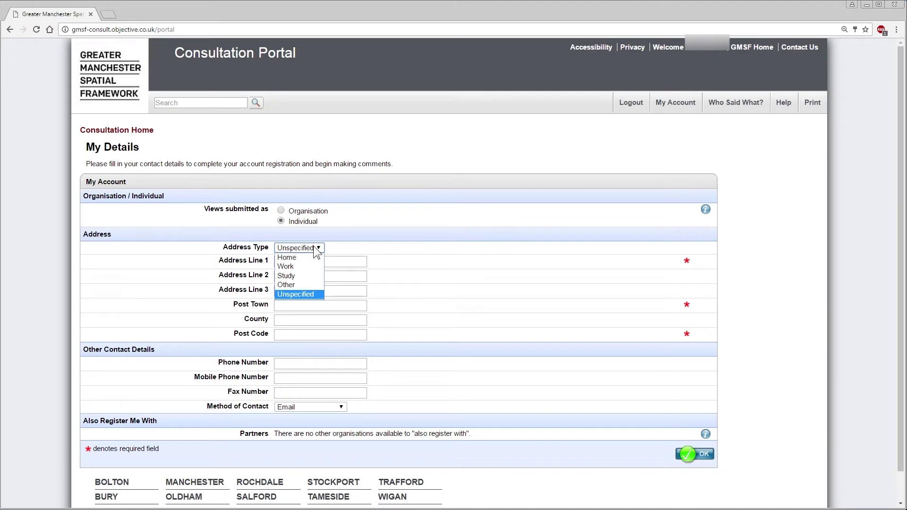
{"action": "left_click", "coordinate": [301, 257]}
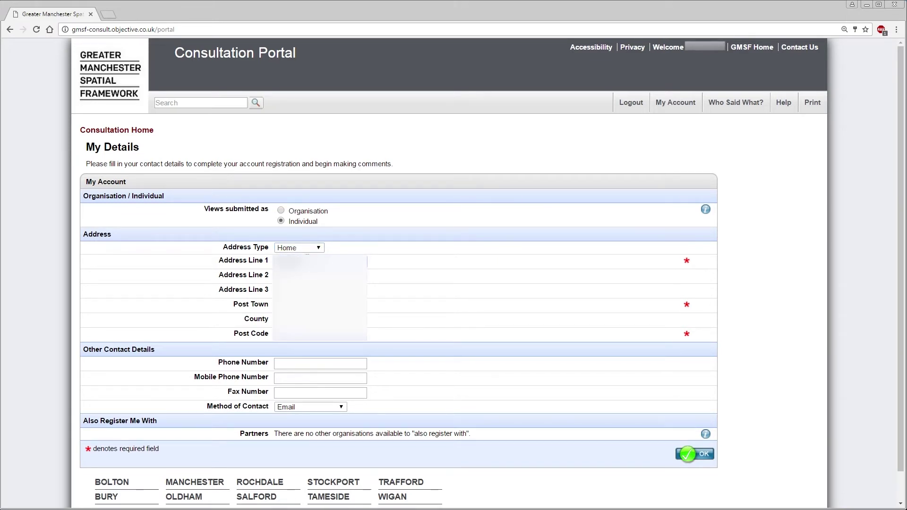
{"action": "key", "text": "Tab"}
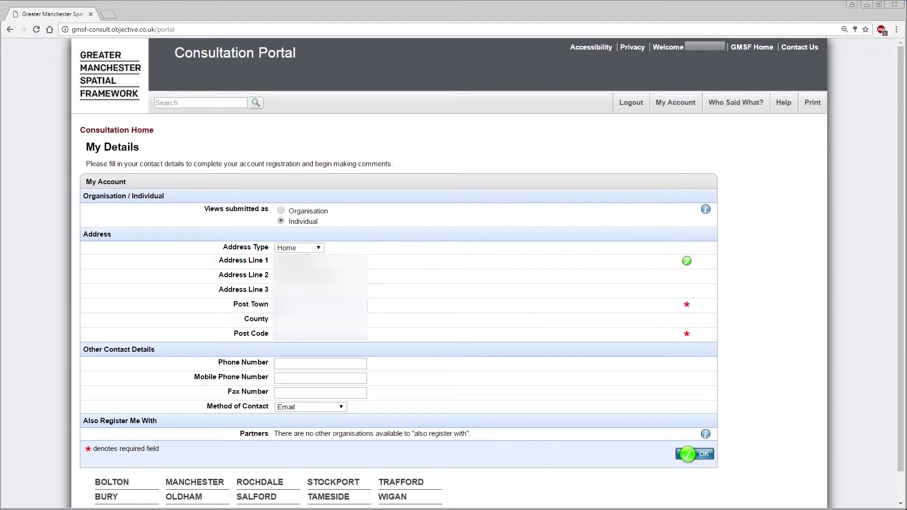
{"action": "key", "text": "Tab"}
{"action": "key", "text": "Tab"}
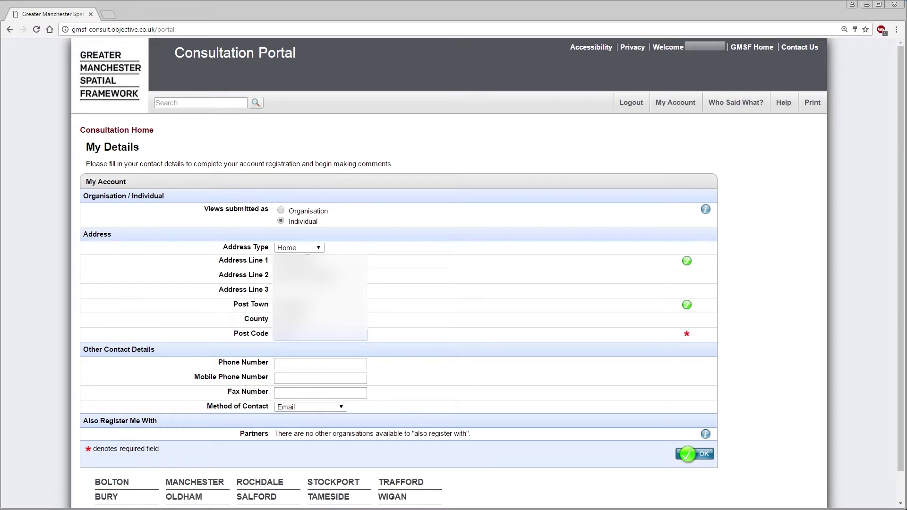
{"action": "key", "text": "Tab"}
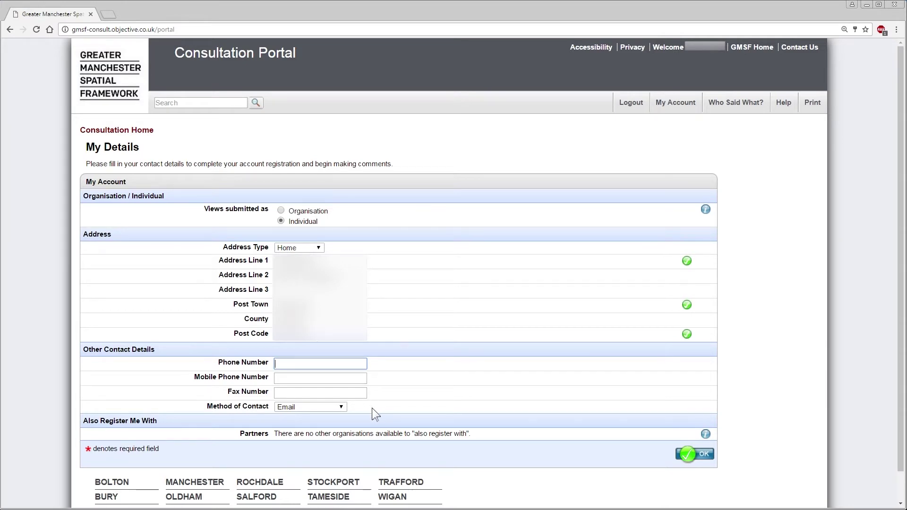
Keep Email as the method of contact and submit the contact details.
{"action": "left_click", "coordinate": [345, 408]}
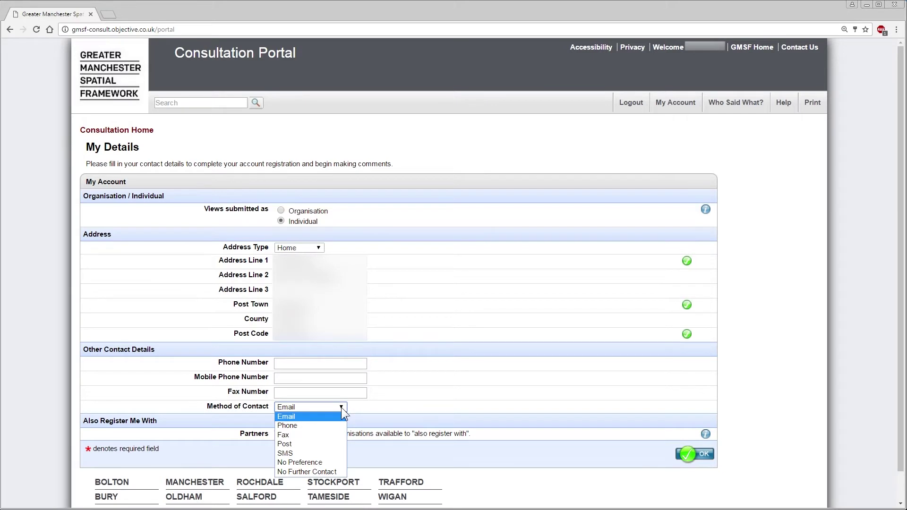
{"action": "left_click", "coordinate": [341, 407]}
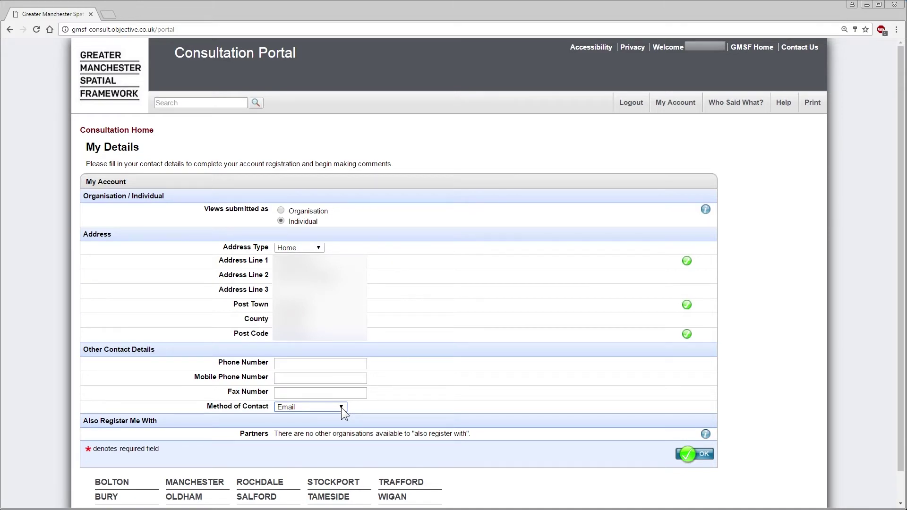
{"action": "left_click", "coordinate": [691, 457]}
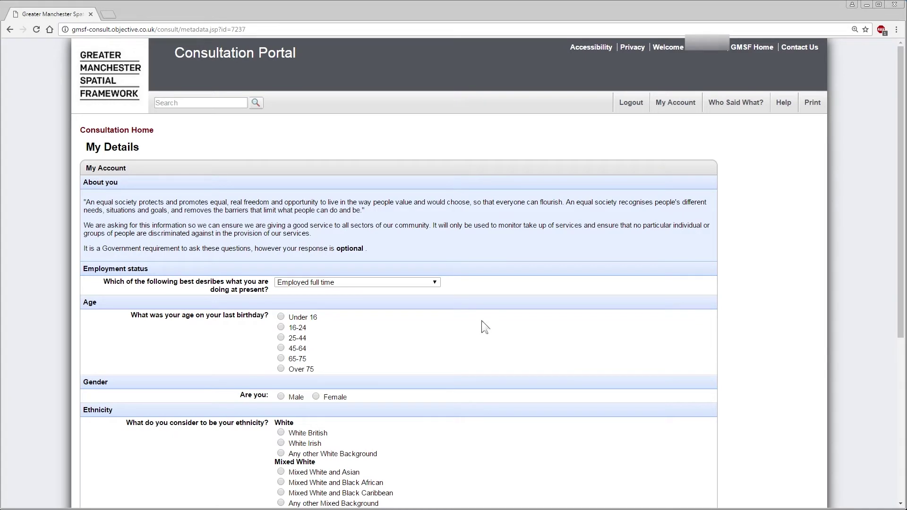
Set the employment status to Other, submit the optional About you questions and finish the registration.
{"action": "left_click", "coordinate": [439, 285]}
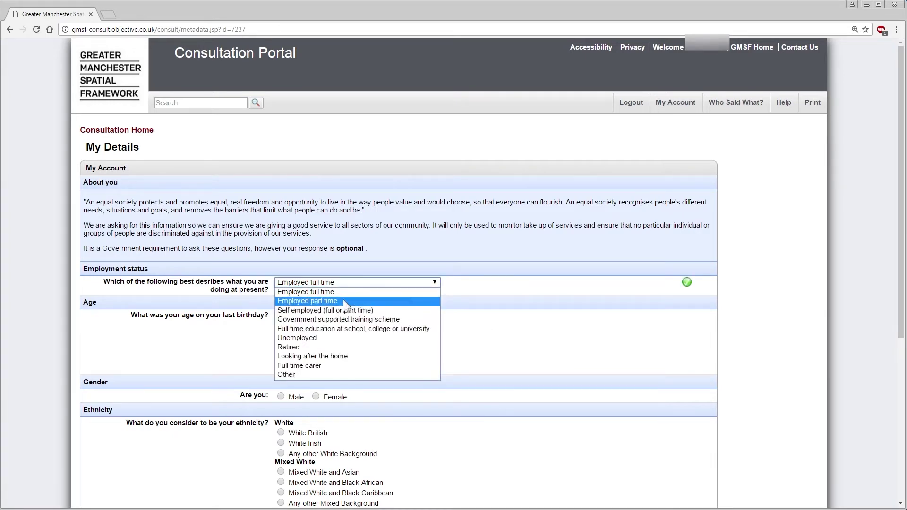
{"action": "left_click", "coordinate": [303, 376]}
{"action": "scroll", "coordinate": [516, 302], "scroll_direction": "down", "scroll_amount": 6}
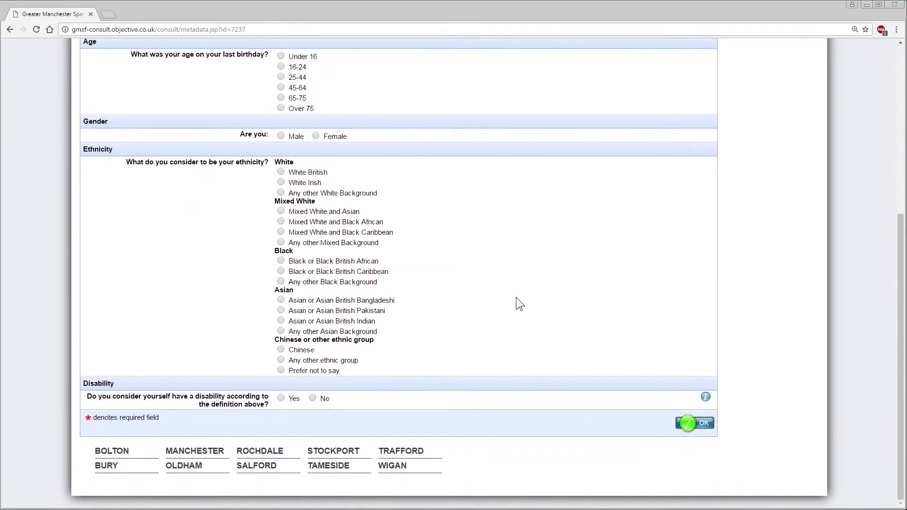
{"action": "left_click", "coordinate": [697, 425]}
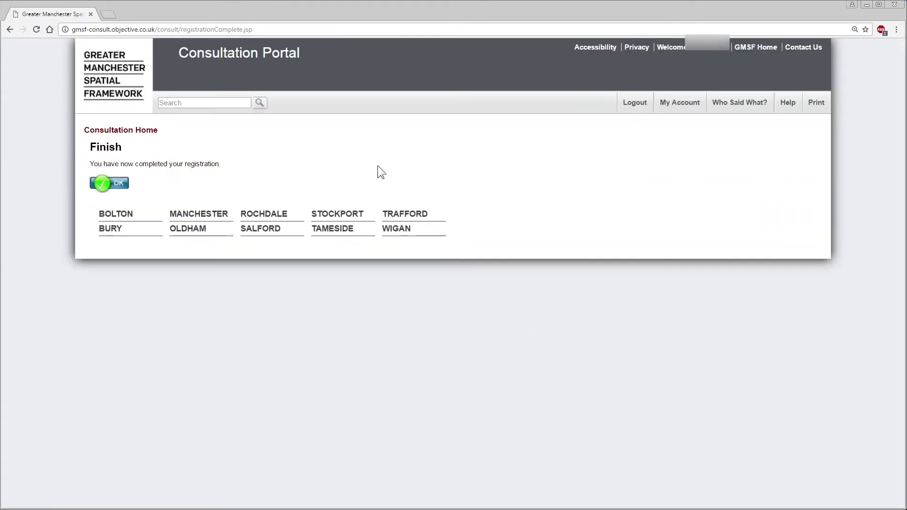
{"action": "left_click", "coordinate": [125, 188]}
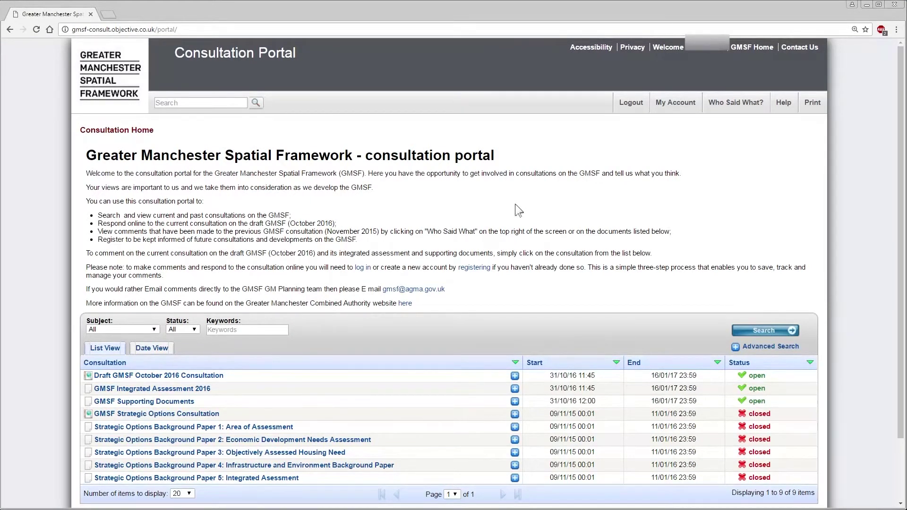
Open the Draft GMSF October 2016 Consultation document for reading and commenting.
{"action": "left_click", "coordinate": [211, 376]}
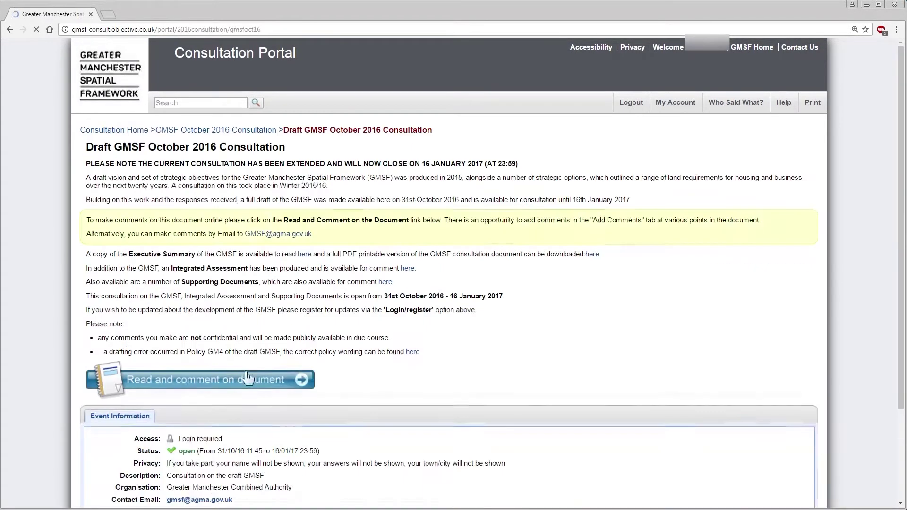
{"action": "scroll", "coordinate": [299, 266], "scroll_direction": "down", "scroll_amount": 2}
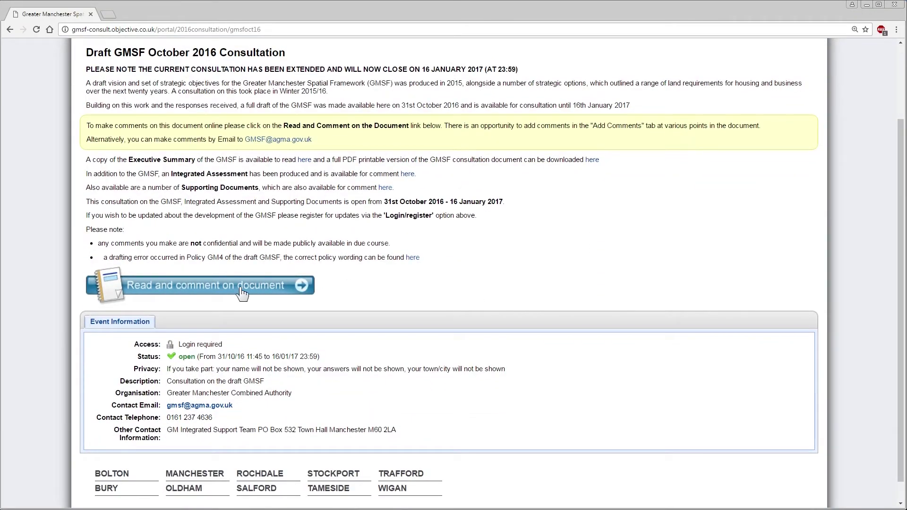
{"action": "left_click", "coordinate": [223, 293]}
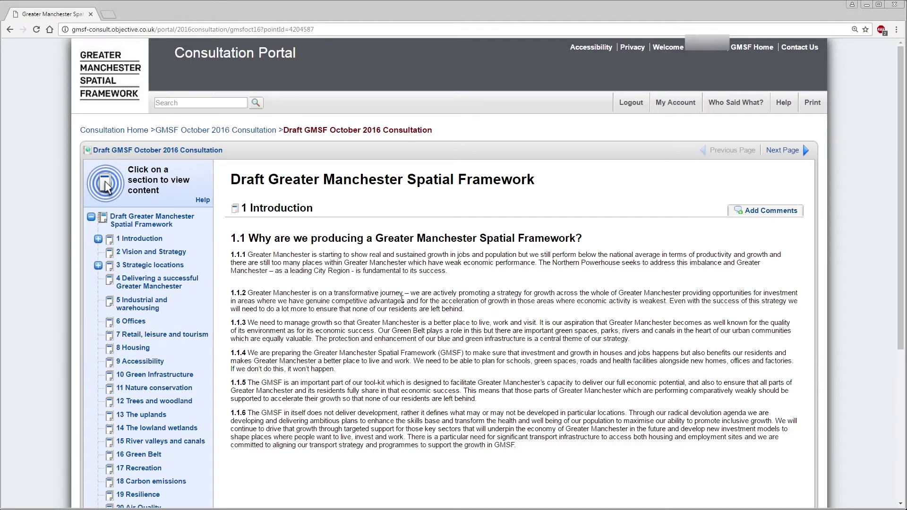
Open section 28 Allocations of the draft framework and its subsection 28.8 Other Allocations.
{"action": "scroll", "coordinate": [378, 293], "scroll_direction": "down", "scroll_amount": 5}
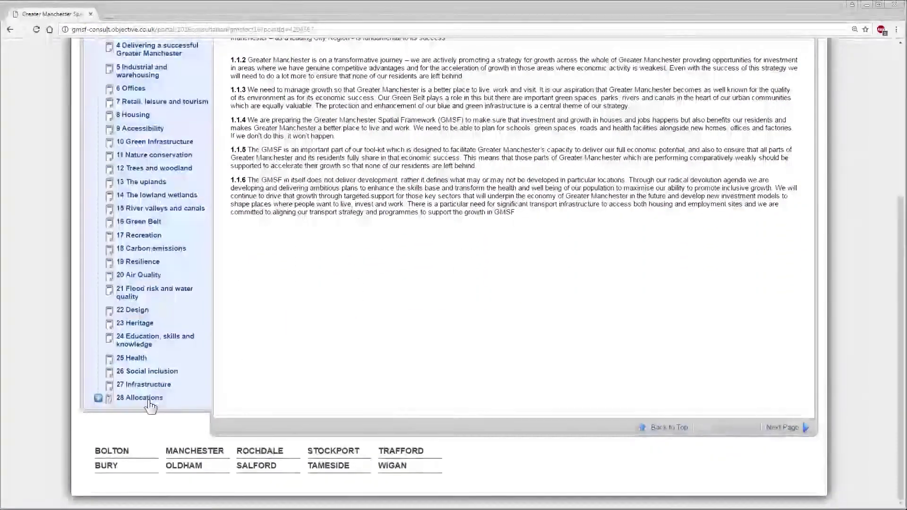
{"action": "left_click", "coordinate": [149, 400]}
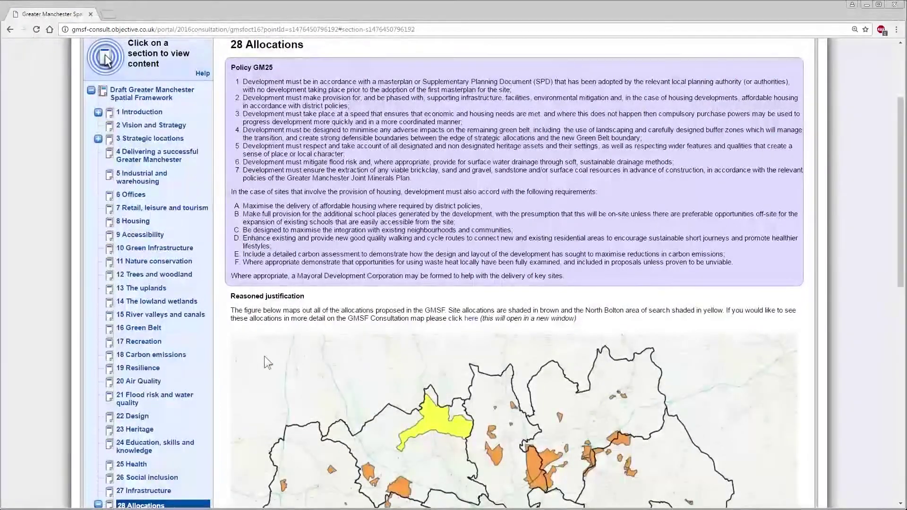
{"action": "scroll", "coordinate": [265, 356], "scroll_direction": "down", "scroll_amount": 5}
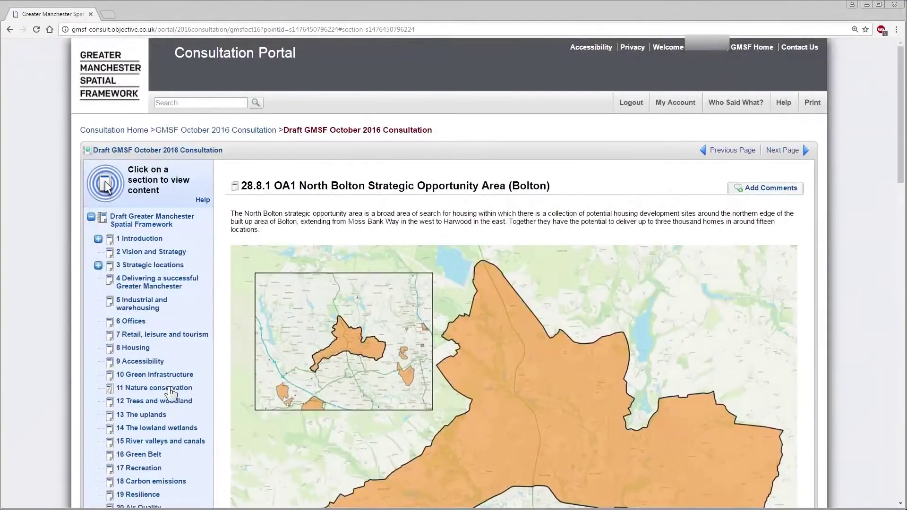
Open the allocation section 28.8.26 OA26 Mottram M67 North and South (Tameside).
{"action": "scroll", "coordinate": [224, 362], "scroll_direction": "down", "scroll_amount": 9}
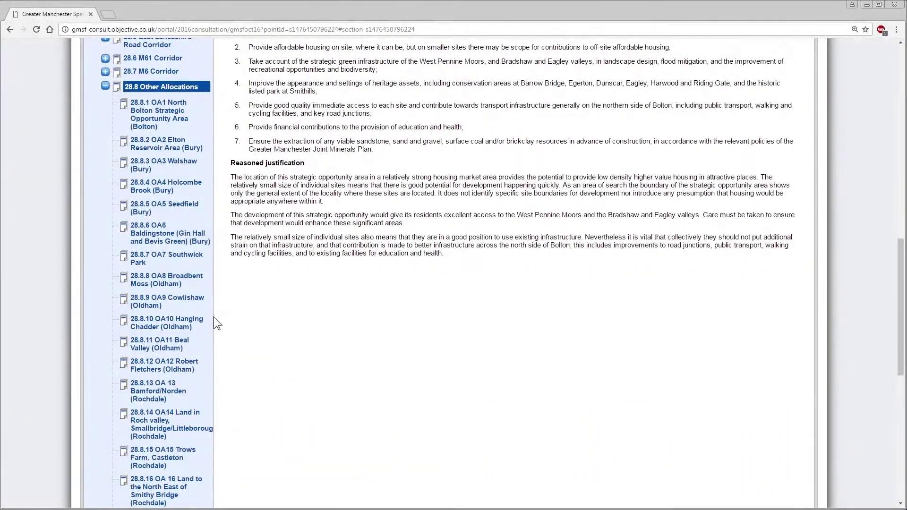
{"action": "scroll", "coordinate": [214, 318], "scroll_direction": "down", "scroll_amount": 1}
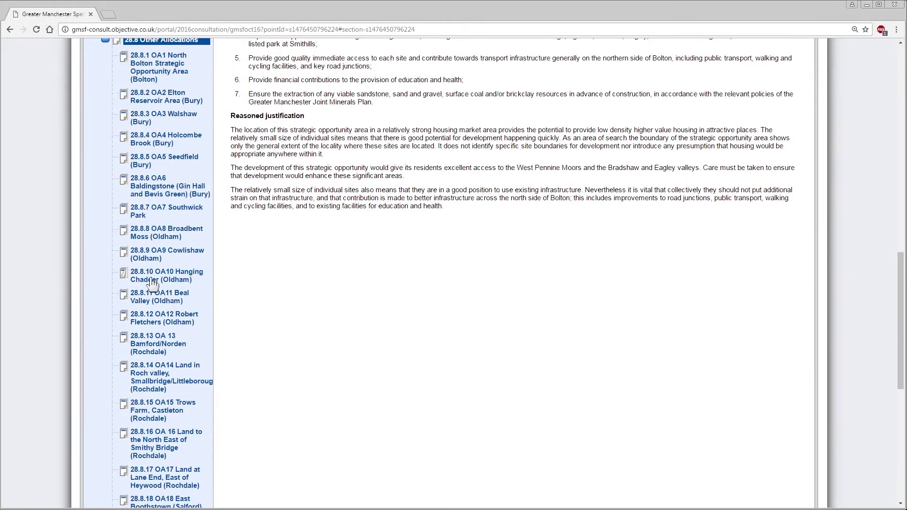
{"action": "scroll", "coordinate": [231, 326], "scroll_direction": "down", "scroll_amount": 3}
{"action": "scroll", "coordinate": [231, 326], "scroll_direction": "down", "scroll_amount": 5}
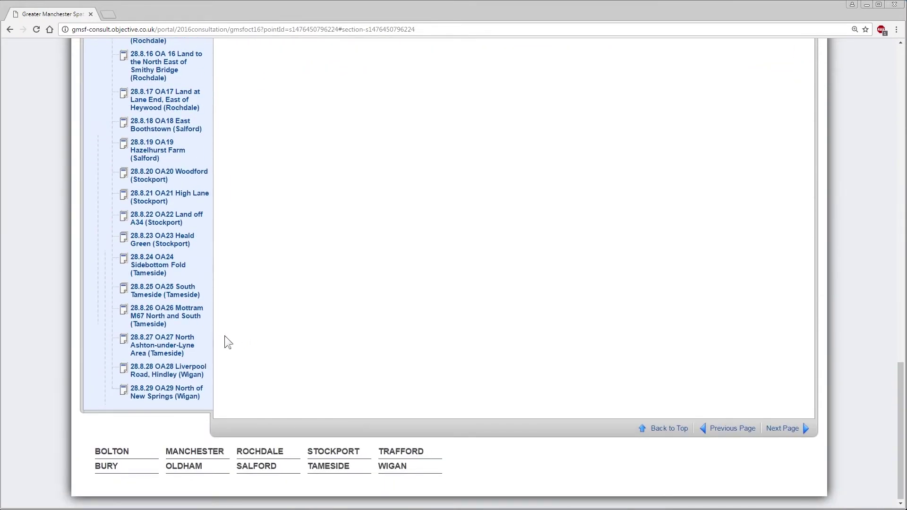
{"action": "left_click", "coordinate": [178, 320]}
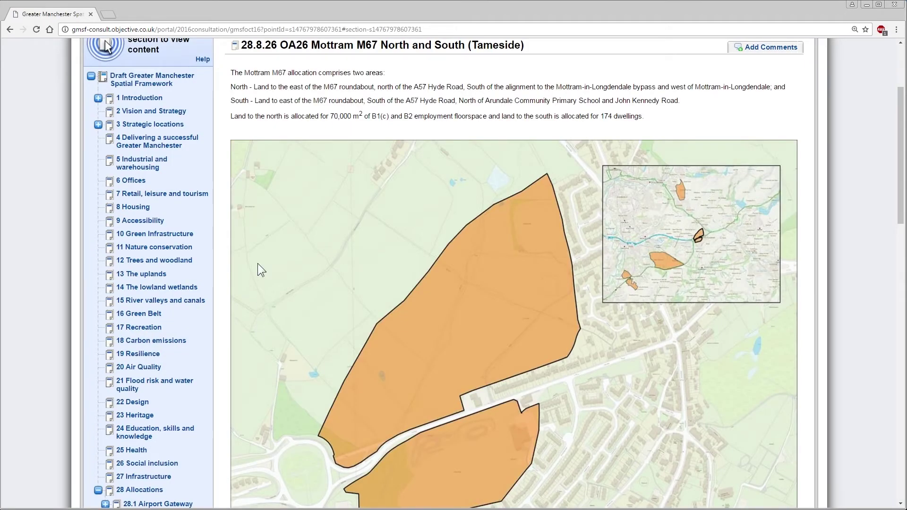
Review the OA26 Mottram M67 North and South allocation and open the form for adding comments to it.
{"action": "scroll", "coordinate": [497, 231], "scroll_direction": "down", "scroll_amount": 6}
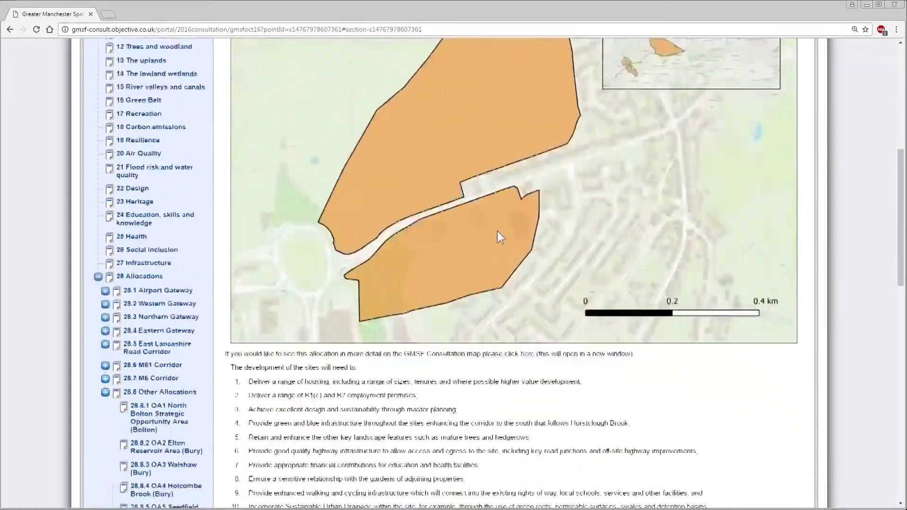
{"action": "scroll", "coordinate": [497, 230], "scroll_direction": "down", "scroll_amount": 15}
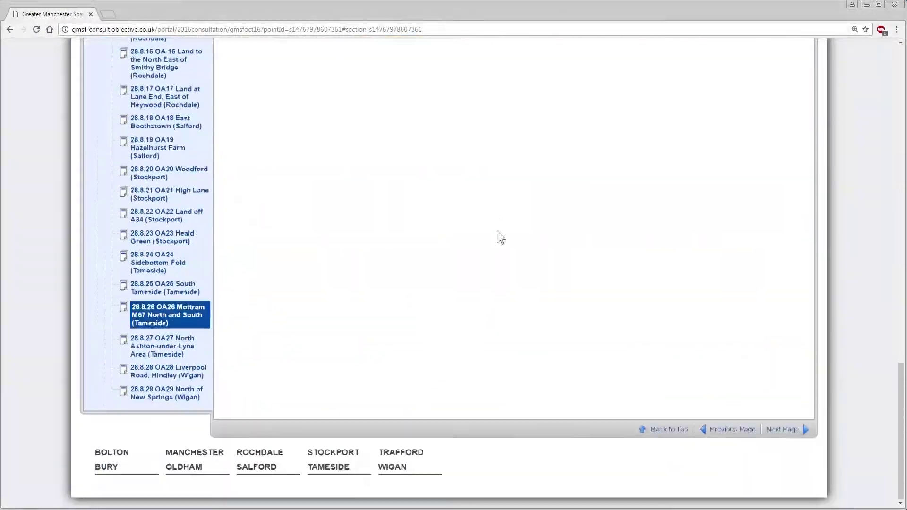
{"action": "scroll", "coordinate": [499, 232], "scroll_direction": "up", "scroll_amount": 20}
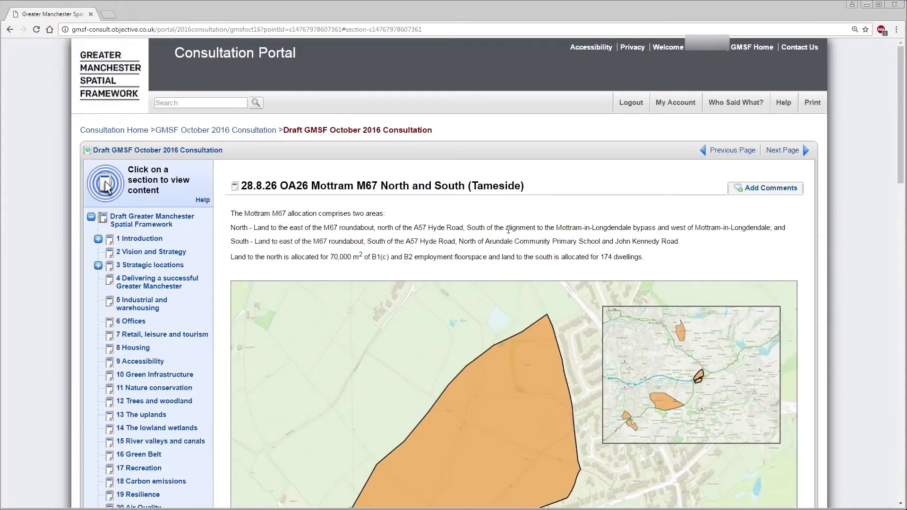
{"action": "left_click", "coordinate": [778, 189]}
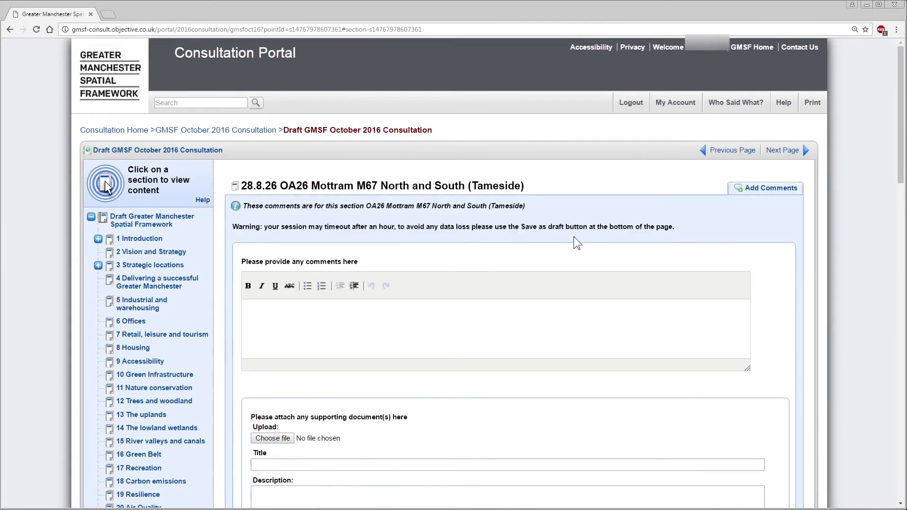
Enter "put your comments here." as the comment on the OA26 Mottram M67 section.
{"action": "scroll", "coordinate": [574, 238], "scroll_direction": "down", "scroll_amount": 2}
{"action": "left_click", "coordinate": [377, 188]}
{"action": "type", "text": "put your mes"}
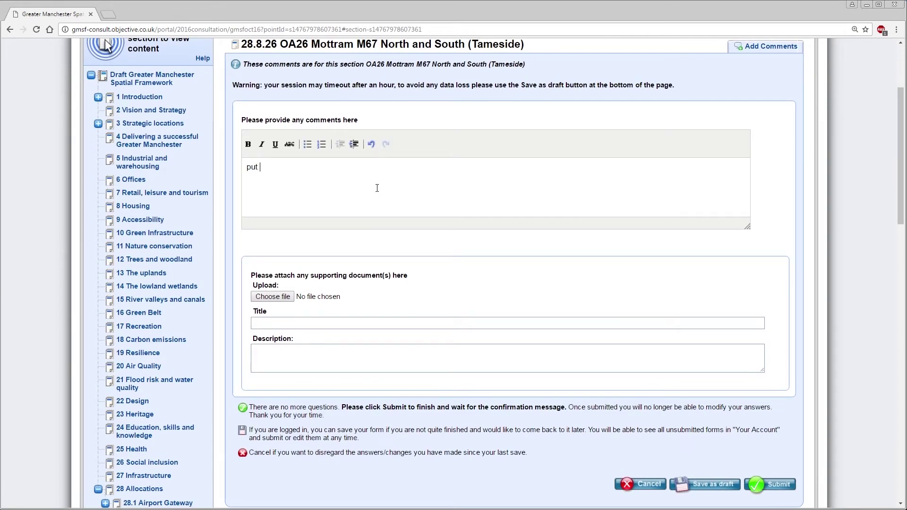
{"action": "key", "text": "BackSpace"}
{"action": "key", "text": "BackSpace"}
{"action": "key", "text": "BackSpace"}
{"action": "type", "text": "comments here."}
Give the supporting document the title "This is the file I uploaded." and the description "It contains pictures of ducks.".
{"action": "left_click", "coordinate": [322, 321]}
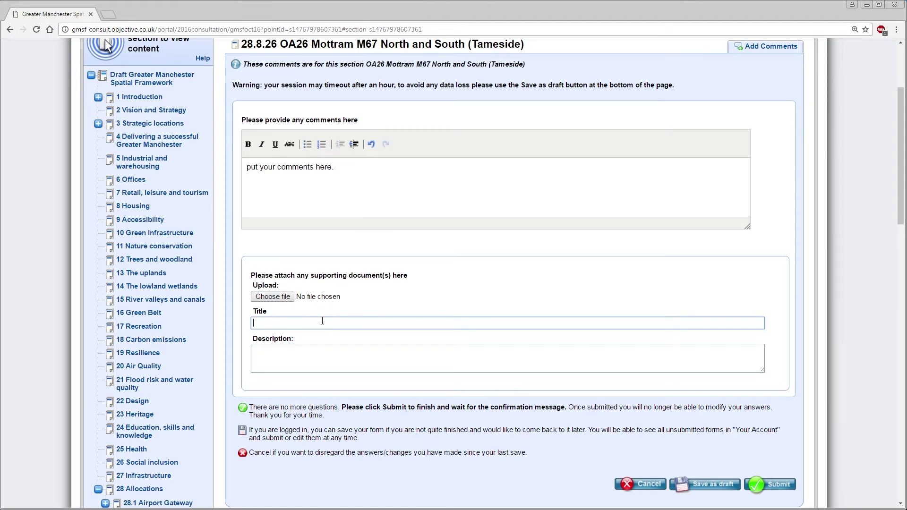
{"action": "type", "text": "This is the file I uploaded."}
{"action": "left_click", "coordinate": [307, 348]}
{"action": "type", "text": "It contains pictures of ducks."}
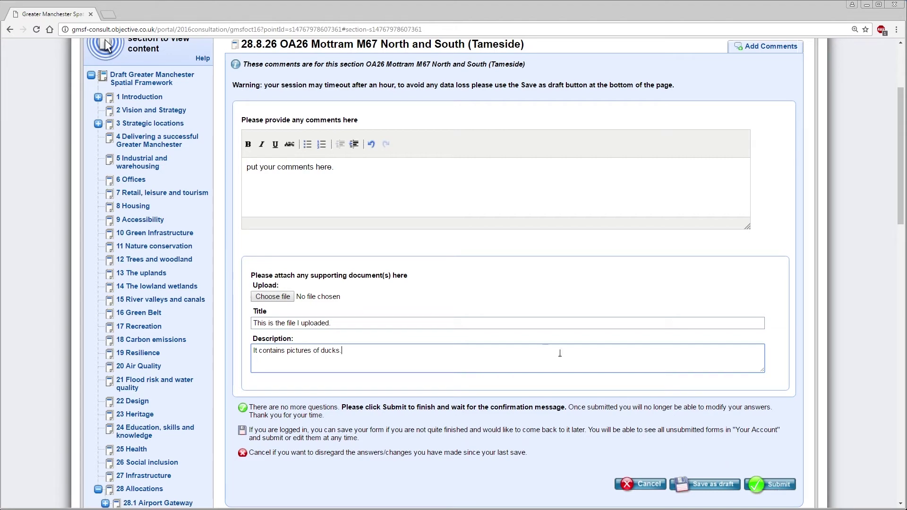
Open the list of draft comments belonging to the account.
{"action": "scroll", "coordinate": [535, 335], "scroll_direction": "up", "scroll_amount": 3}
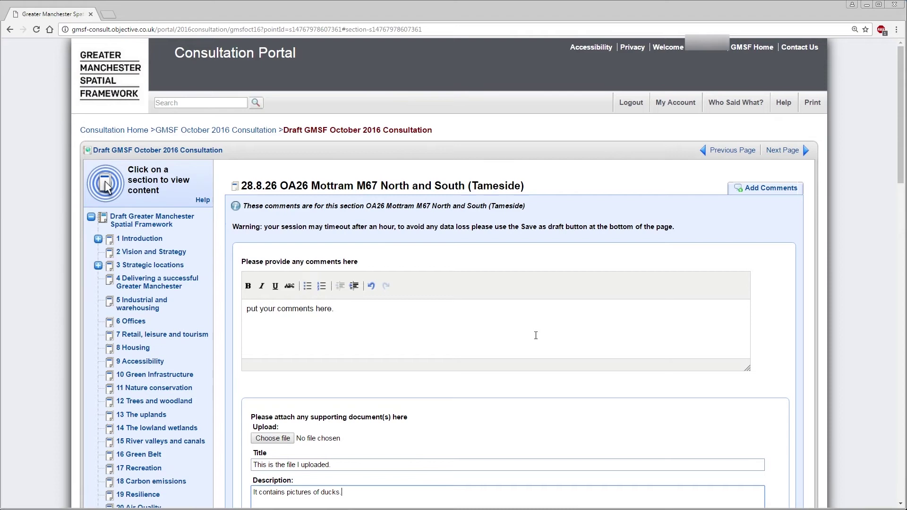
{"action": "left_click", "coordinate": [684, 112]}
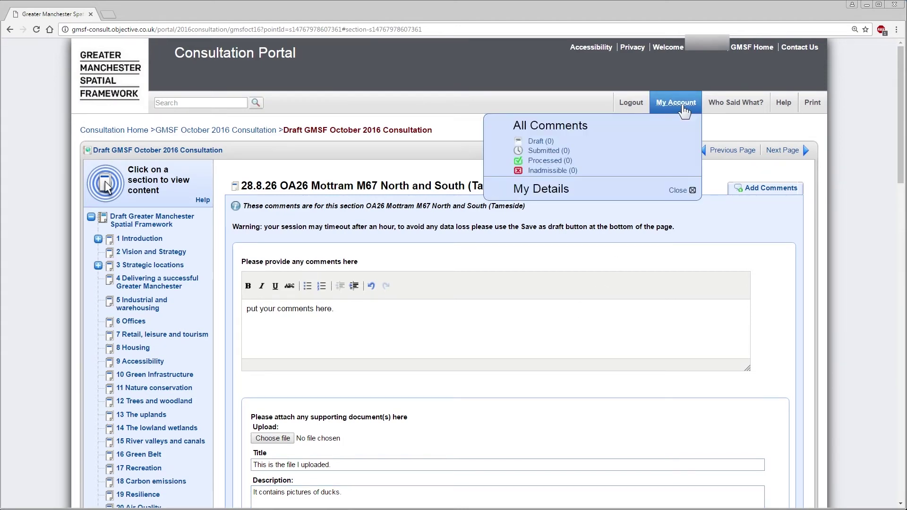
{"action": "left_click", "coordinate": [537, 143]}
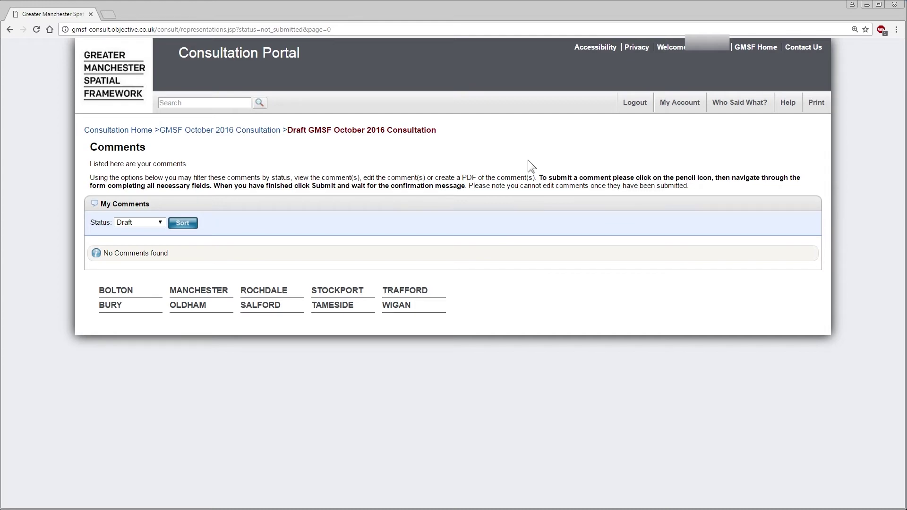
Log out of the consultation portal and log back in with the account username and password.
{"action": "left_click", "coordinate": [635, 103]}
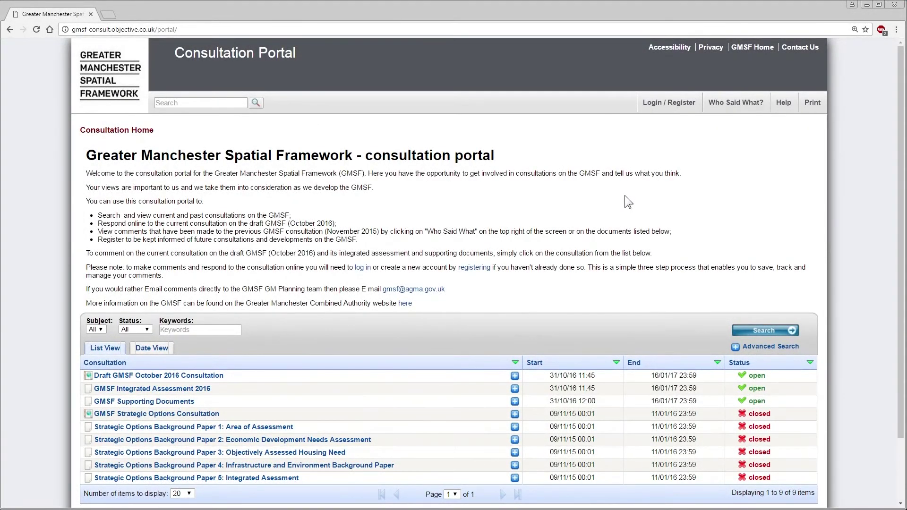
{"action": "left_click", "coordinate": [675, 110]}
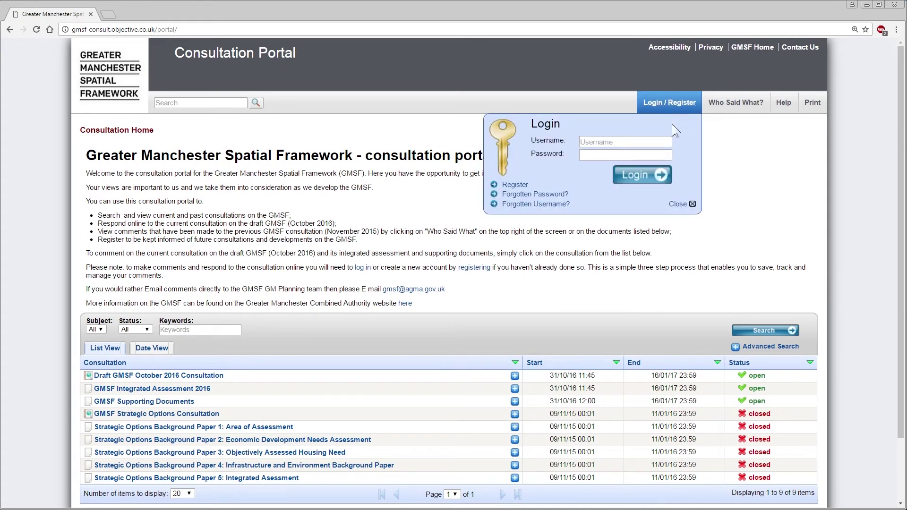
{"action": "left_click", "coordinate": [627, 144]}
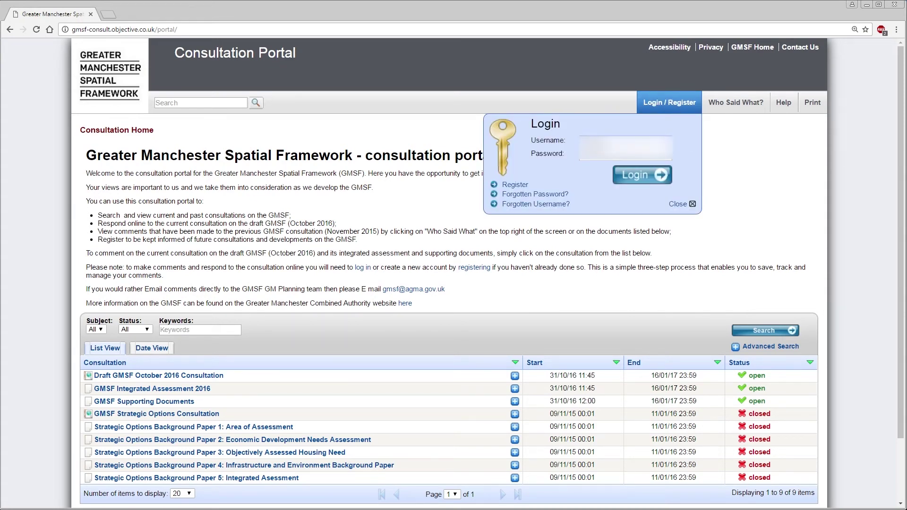
{"action": "key", "text": "Tab"}
{"action": "left_click", "coordinate": [652, 182]}
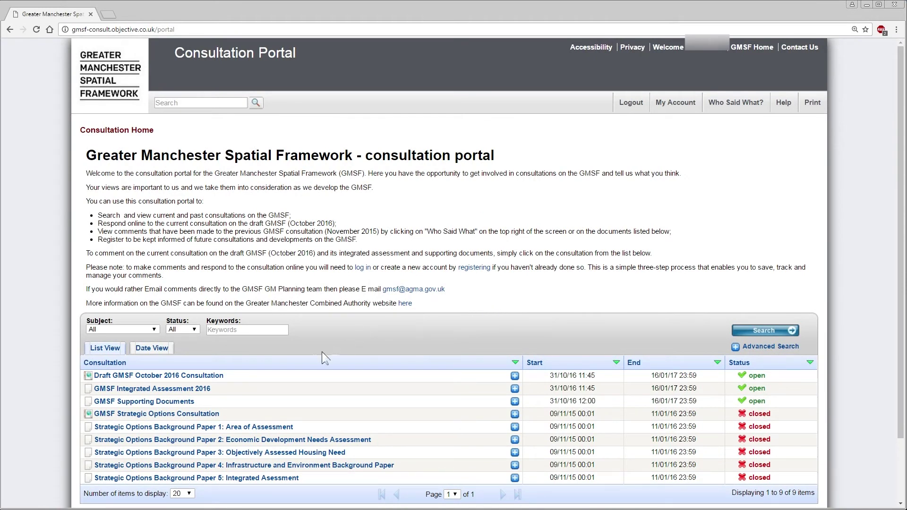
Open the Draft GMSF October 2016 Consultation and display its document for reading and commenting.
{"action": "left_click", "coordinate": [198, 378]}
{"action": "scroll", "coordinate": [405, 359], "scroll_direction": "down", "scroll_amount": 2}
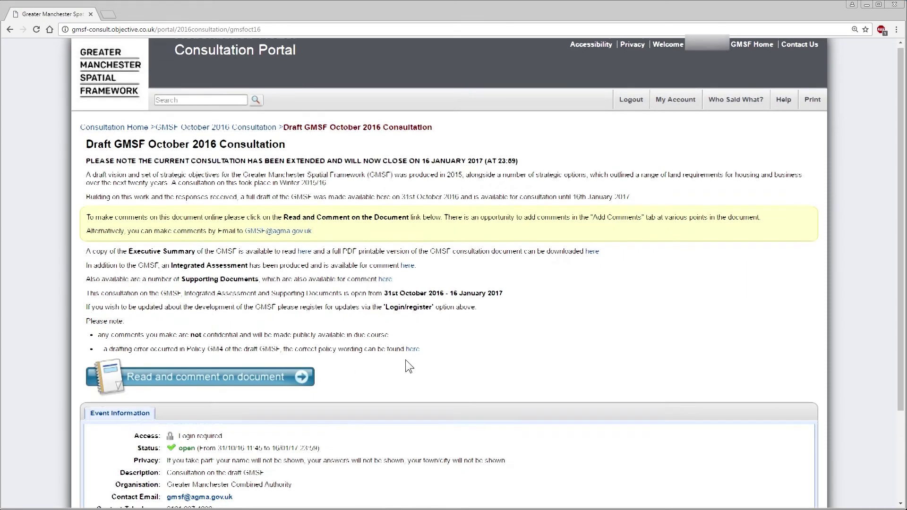
{"action": "scroll", "coordinate": [428, 345], "scroll_direction": "down", "scroll_amount": 1}
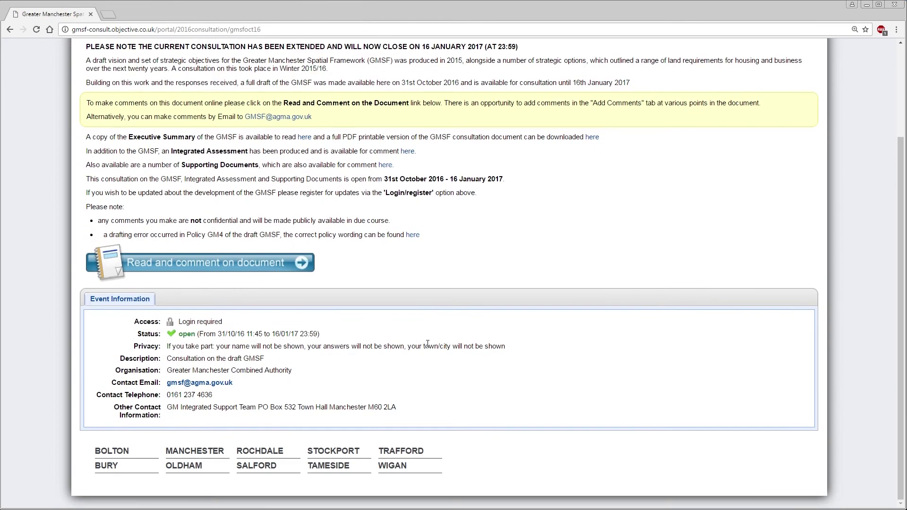
{"action": "left_click", "coordinate": [214, 268]}
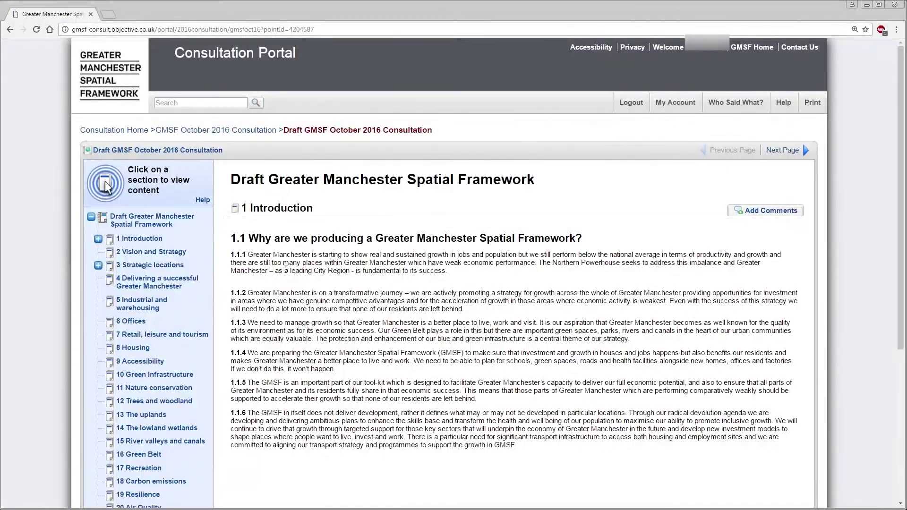
{"action": "scroll", "coordinate": [264, 270], "scroll_direction": "down", "scroll_amount": 3}
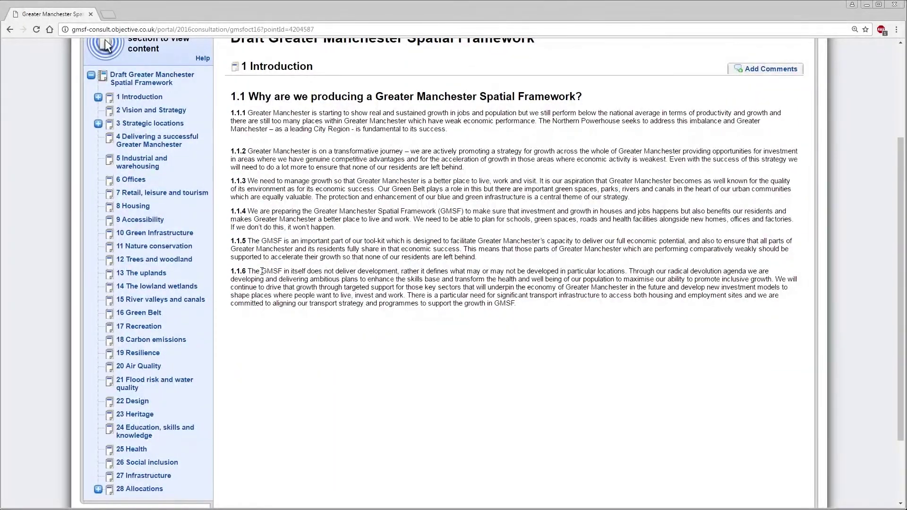
{"action": "scroll", "coordinate": [261, 271], "scroll_direction": "down", "scroll_amount": 3}
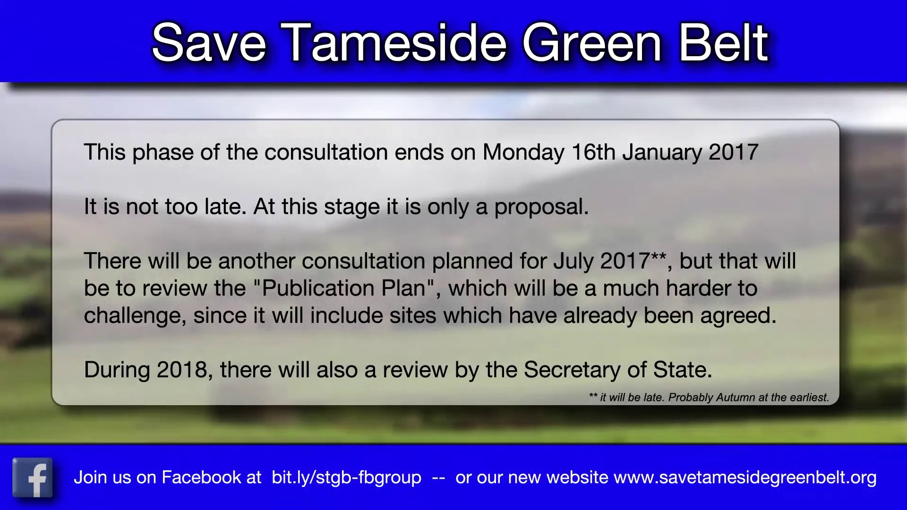